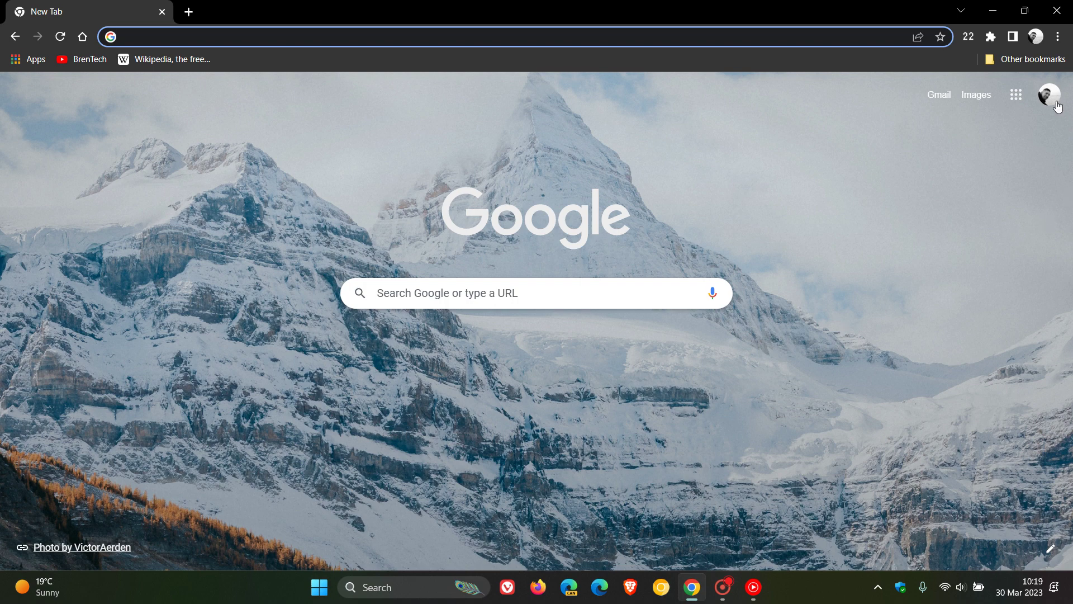
- Open and close the side panel and main menu without changing anything
{"action": "left_click", "coordinate": [1013, 37]}
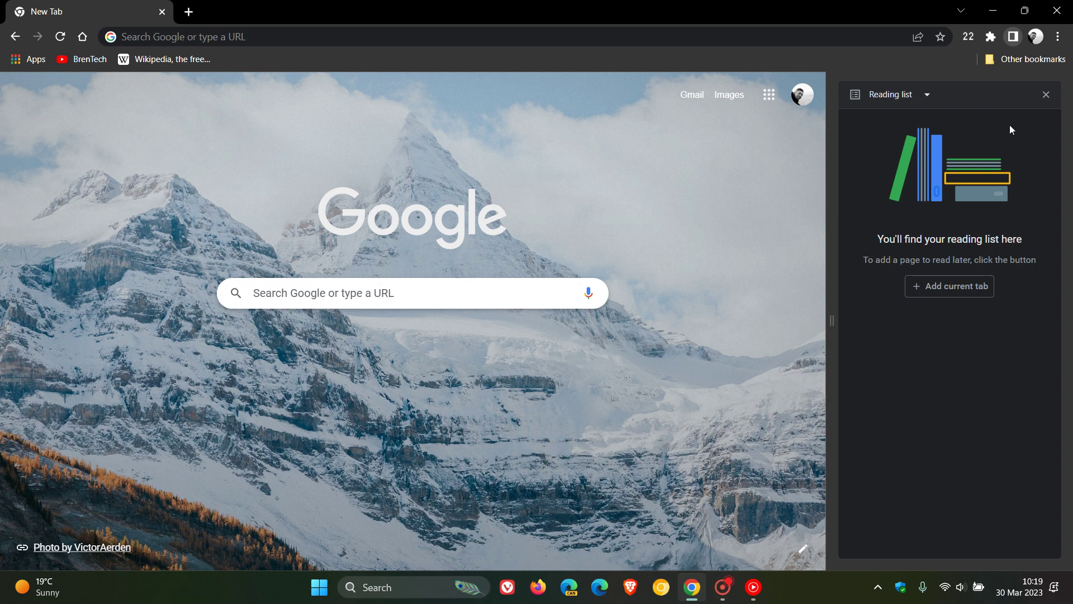
{"action": "left_click", "coordinate": [1045, 95]}
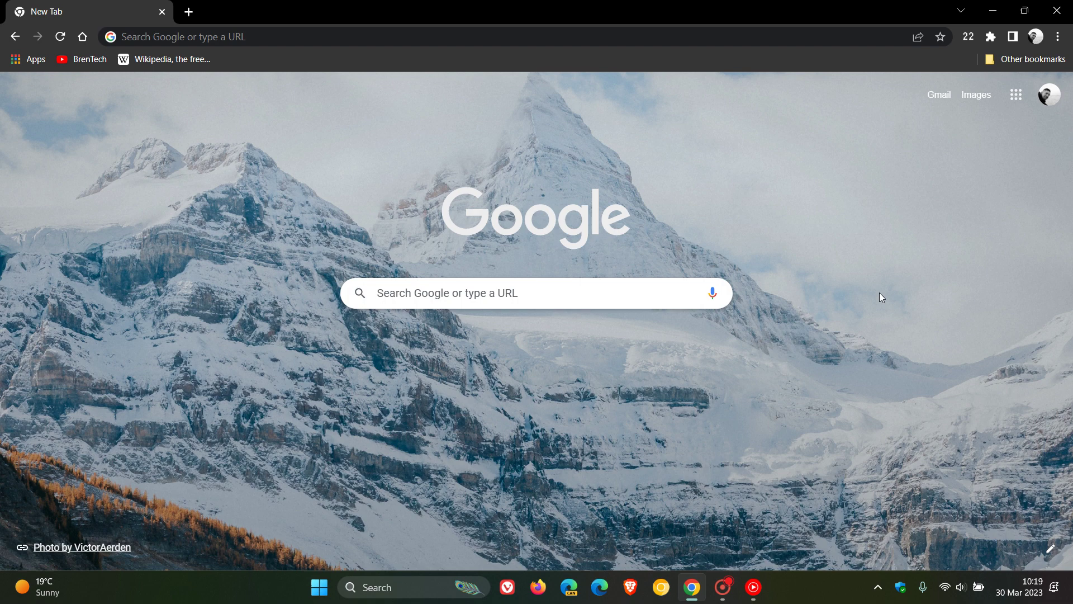
{"action": "left_click", "coordinate": [1058, 37]}
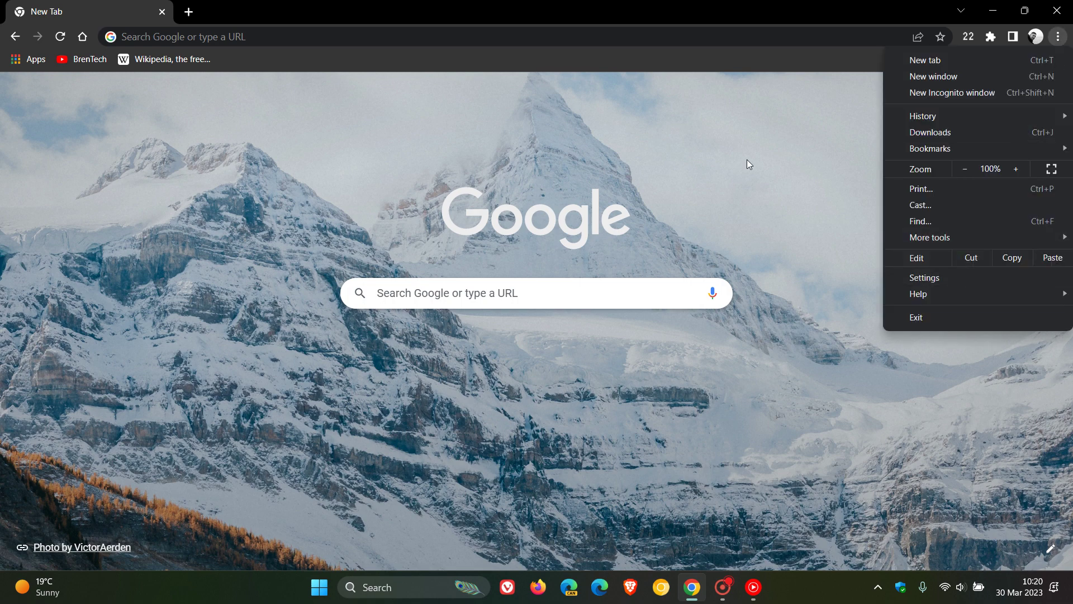
{"action": "left_click", "coordinate": [783, 142]}
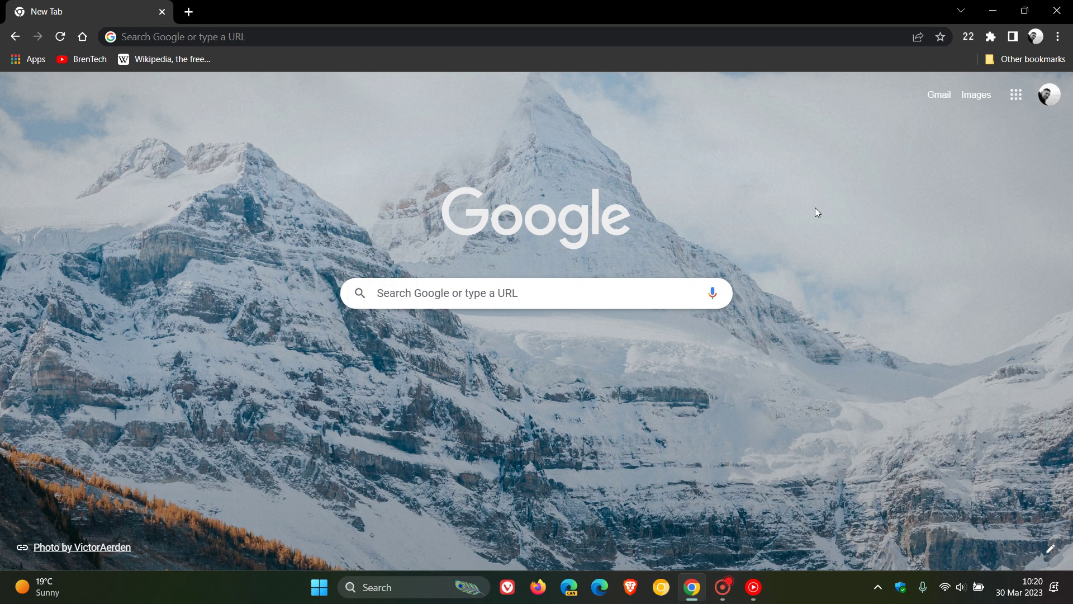
- On chrome://flags, find 'read any', set Read Anything to Enabled, and relaunch Chrome
{"action": "left_click", "coordinate": [222, 41]}
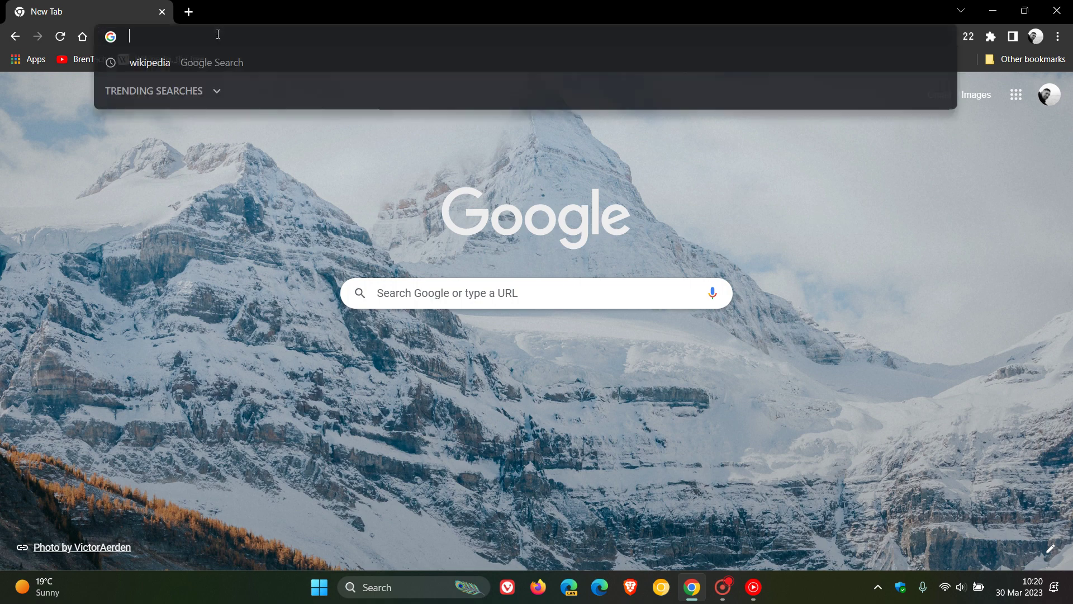
{"action": "type", "text": "c"}
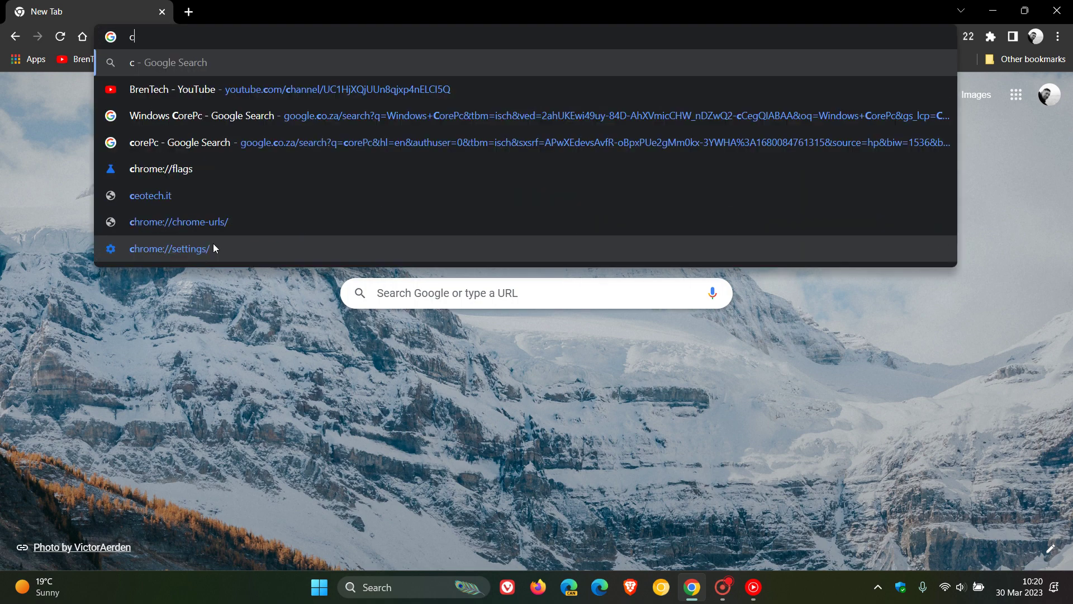
{"action": "type", "text": "f"}
{"action": "key", "text": "Return"}
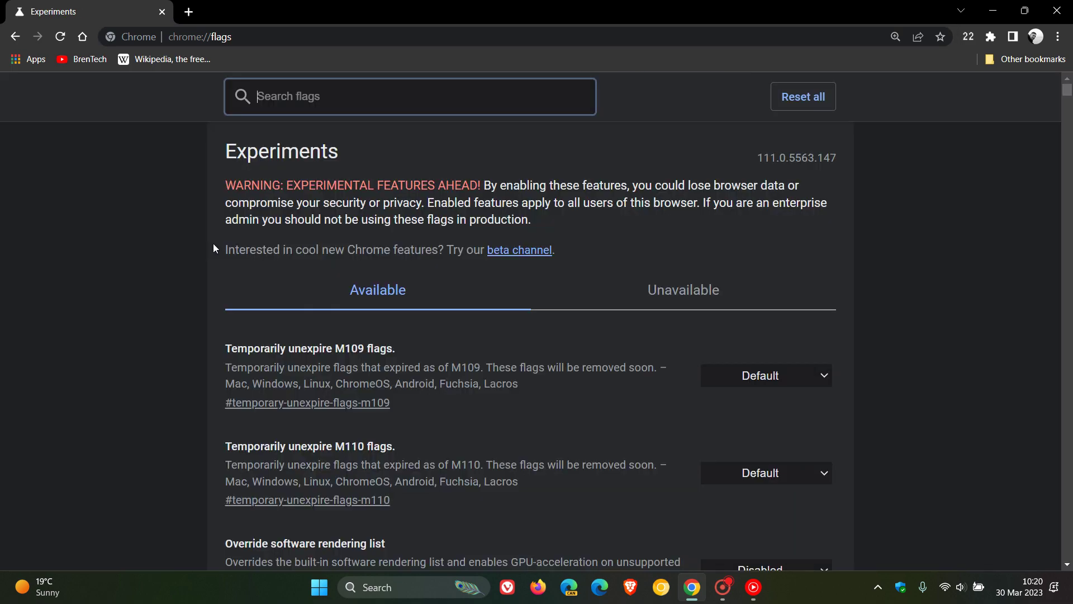
{"action": "type", "text": "read"}
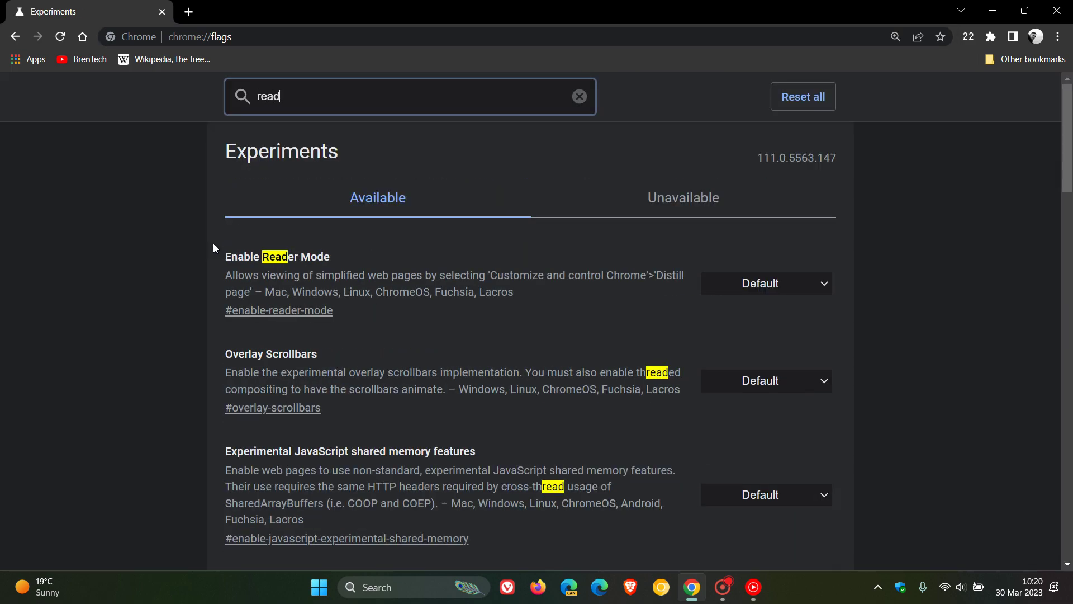
{"action": "type", "text": " an"}
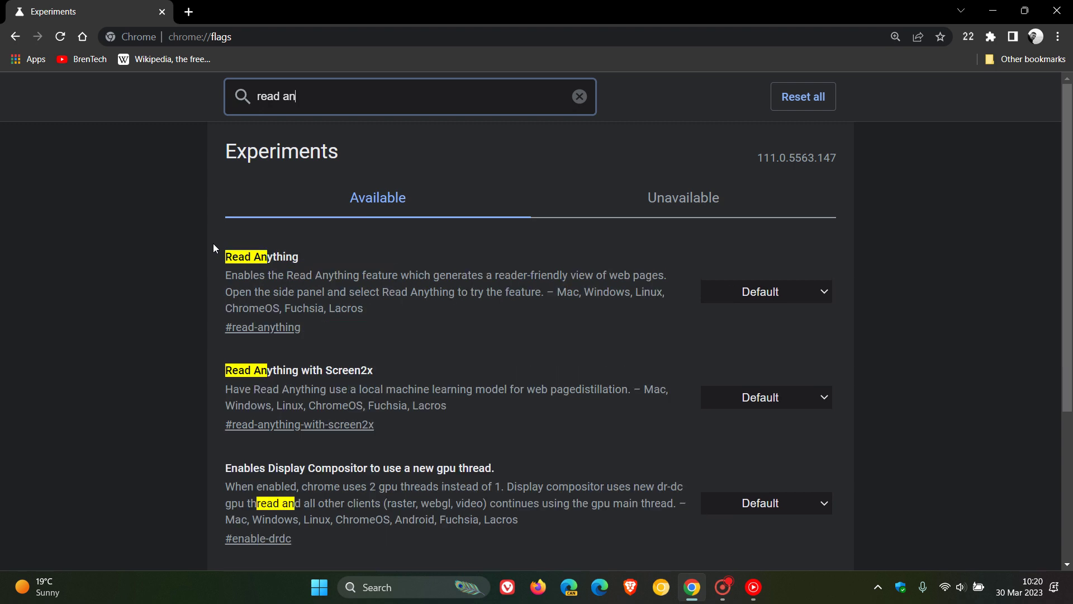
{"action": "type", "text": "y"}
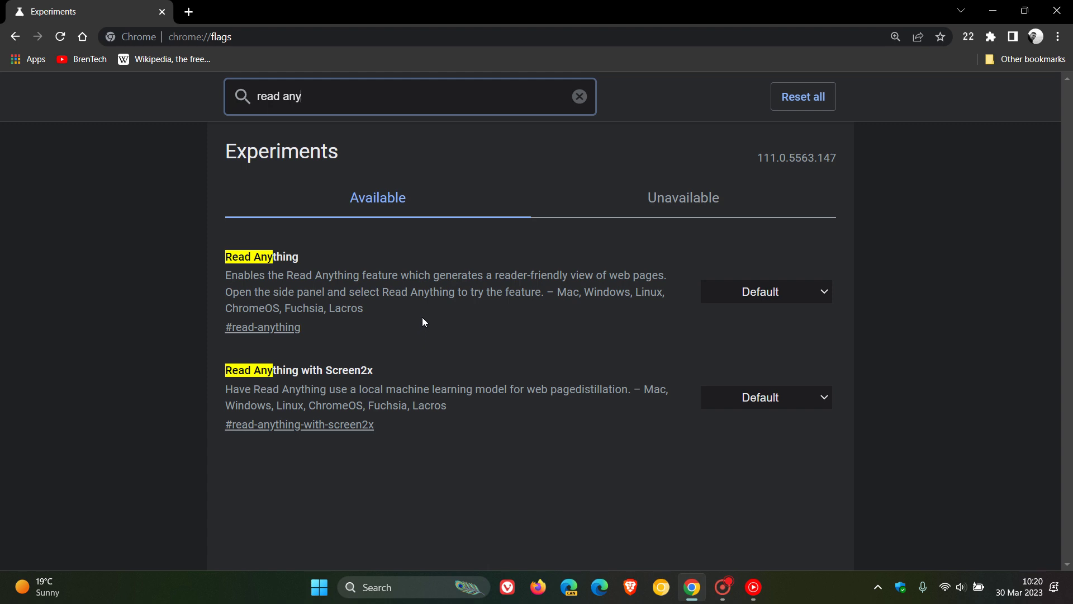
{"action": "left_click", "coordinate": [766, 301]}
{"action": "left_click", "coordinate": [757, 325]}
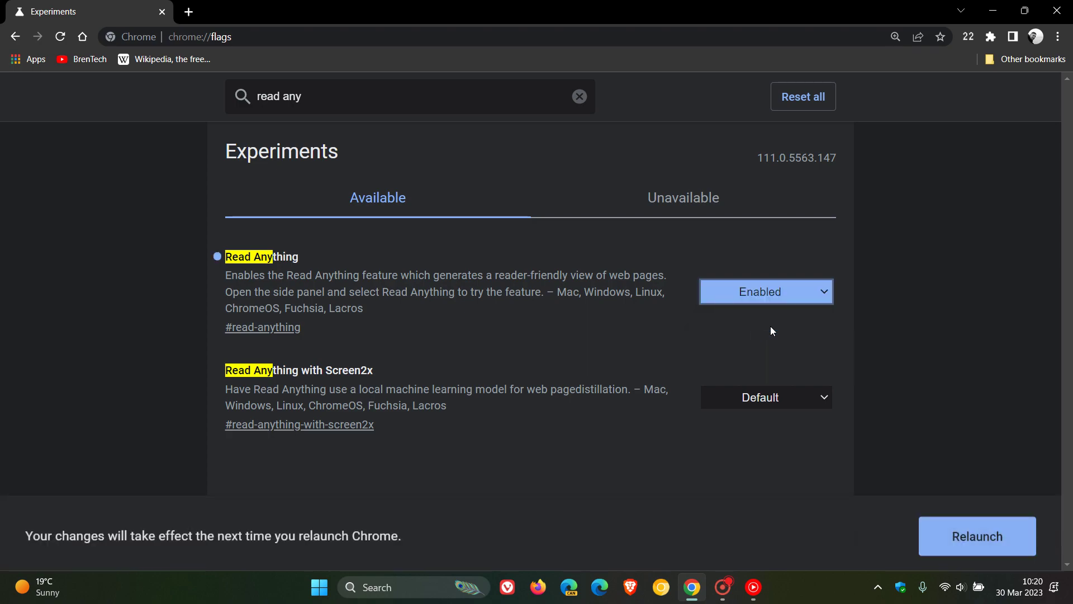
{"action": "left_click", "coordinate": [974, 537]}
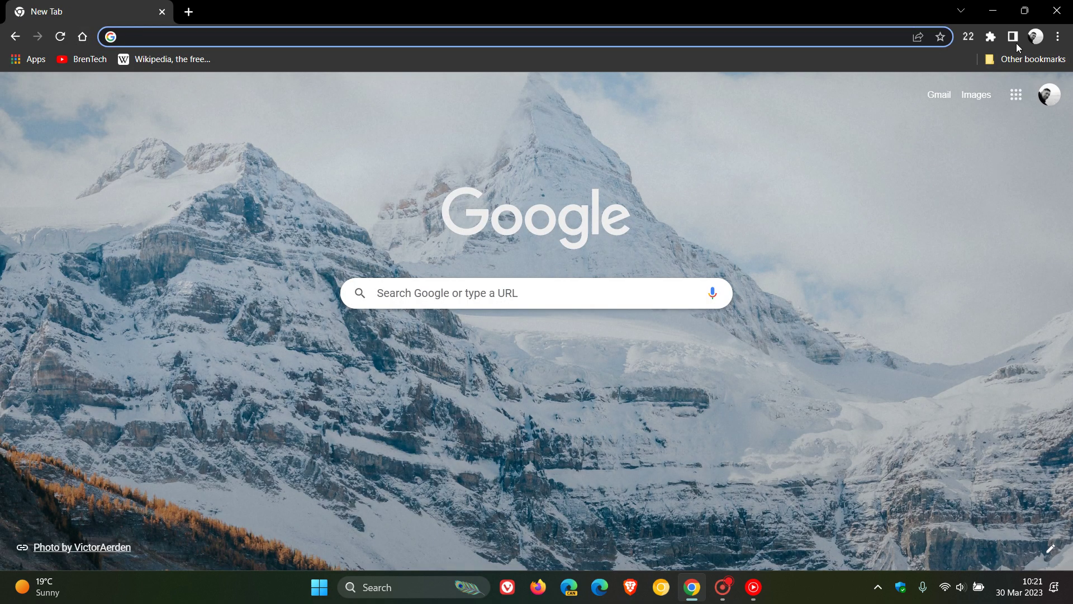
- Switch the side panel view to Read Anything, then close the panel
{"action": "left_click", "coordinate": [1013, 37]}
{"action": "left_click", "coordinate": [889, 98]}
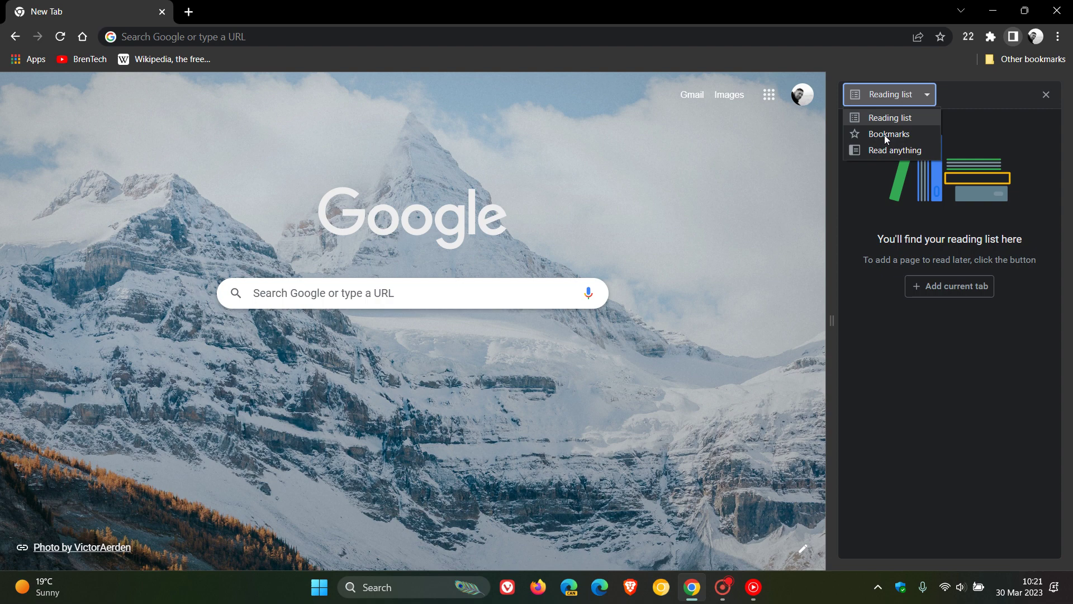
{"action": "left_click", "coordinate": [882, 151]}
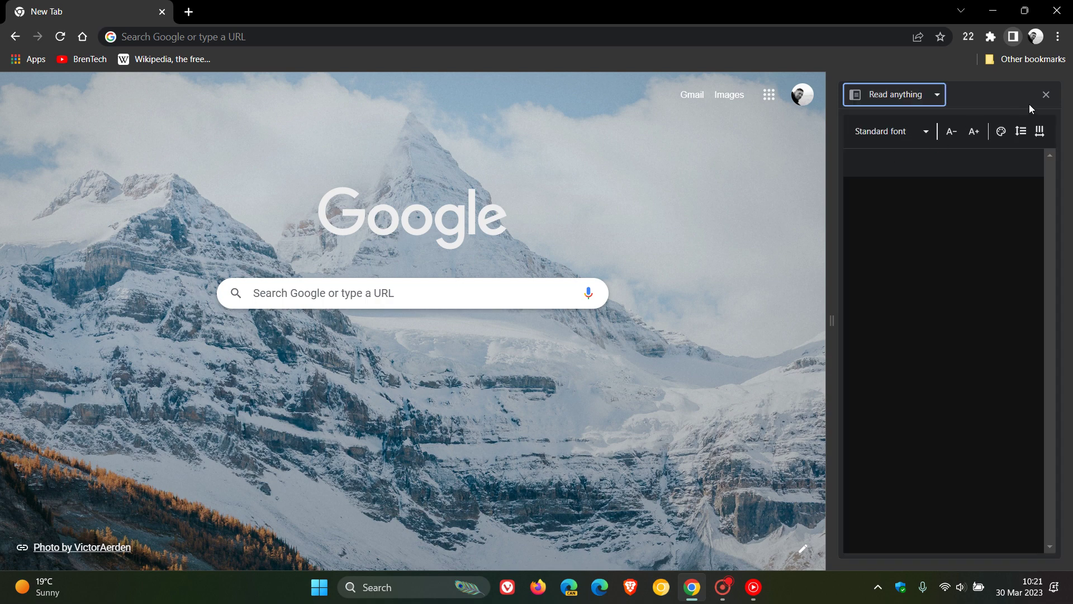
{"action": "left_click", "coordinate": [1046, 94]}
- Open the 23 Wall Street article from Wikipedia and reopen the side panel
{"action": "left_click", "coordinate": [175, 59]}
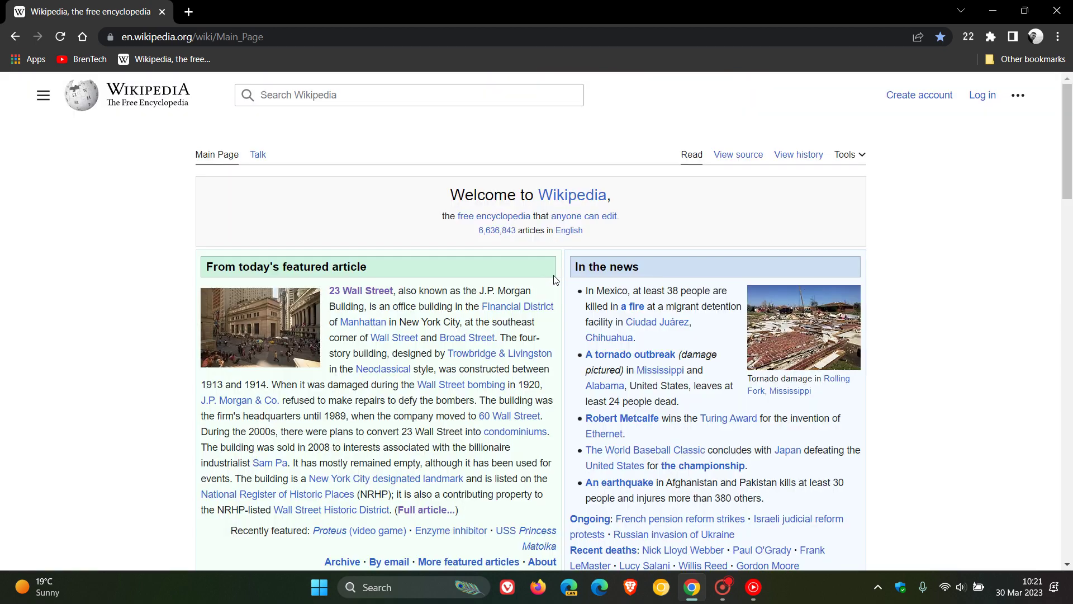
{"action": "left_click", "coordinate": [363, 291]}
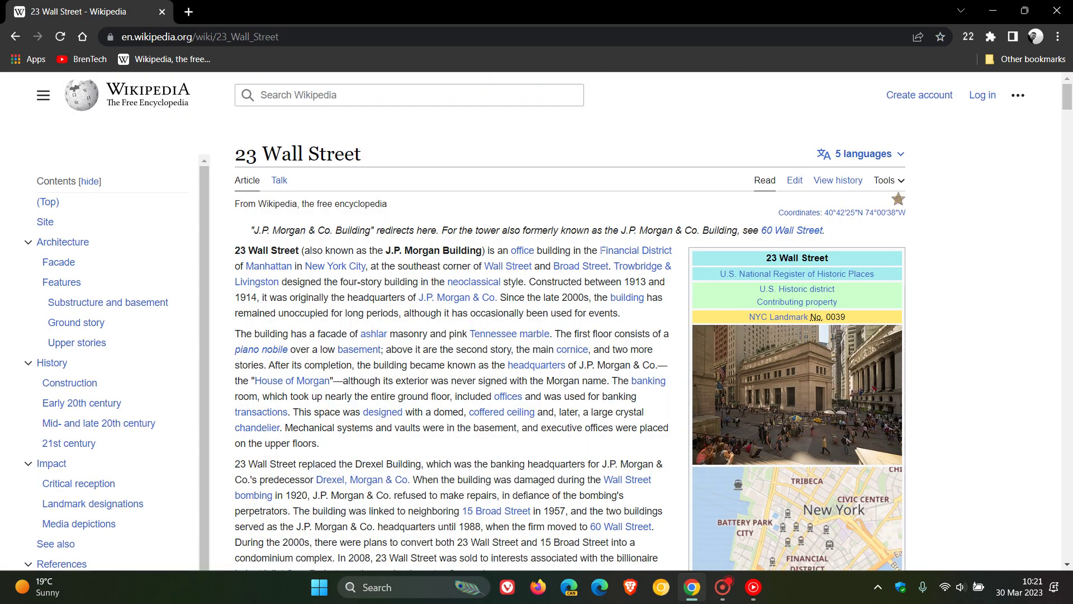
{"action": "left_click", "coordinate": [1012, 36]}
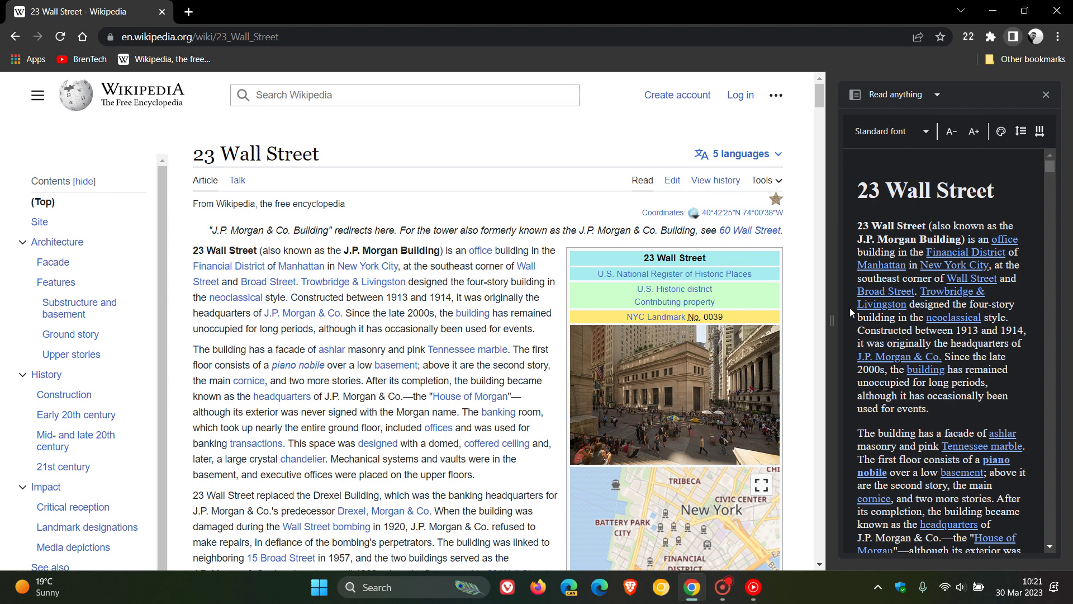
- Widen the Read Anything panel and set its font to Standard after trying Sans-serif
{"action": "left_click_drag", "start_coordinate": [836, 320], "coordinate": [693, 335]}
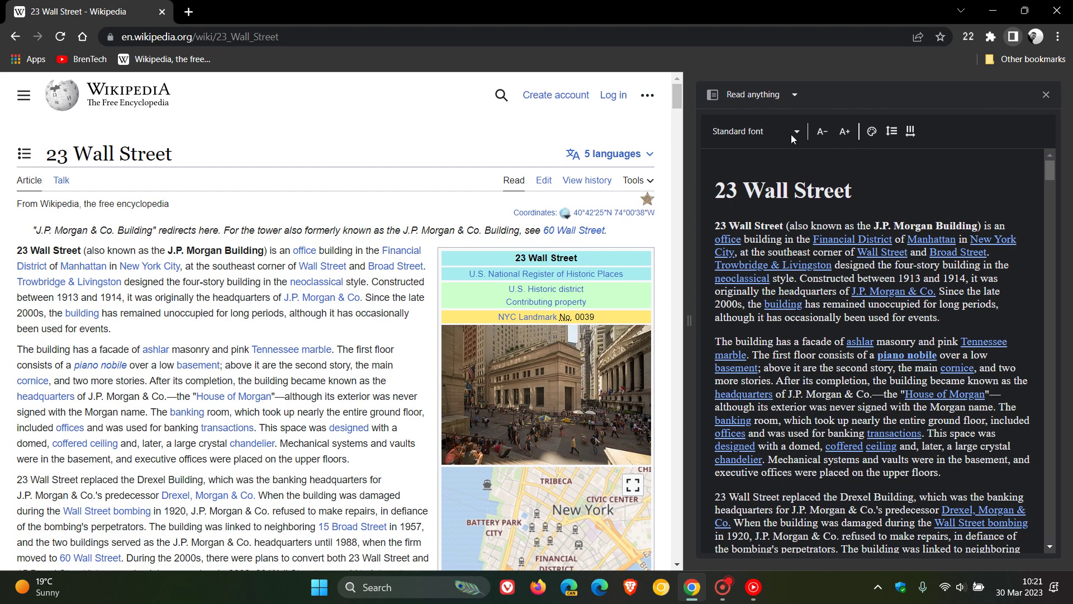
{"action": "left_click", "coordinate": [793, 133]}
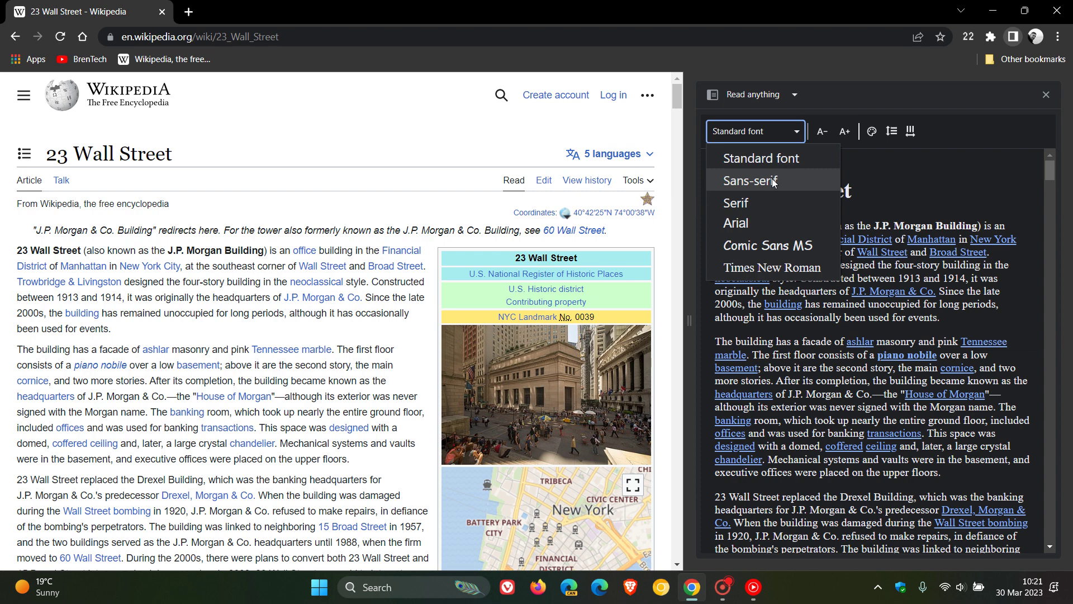
{"action": "left_click", "coordinate": [774, 182]}
{"action": "left_click", "coordinate": [789, 130]}
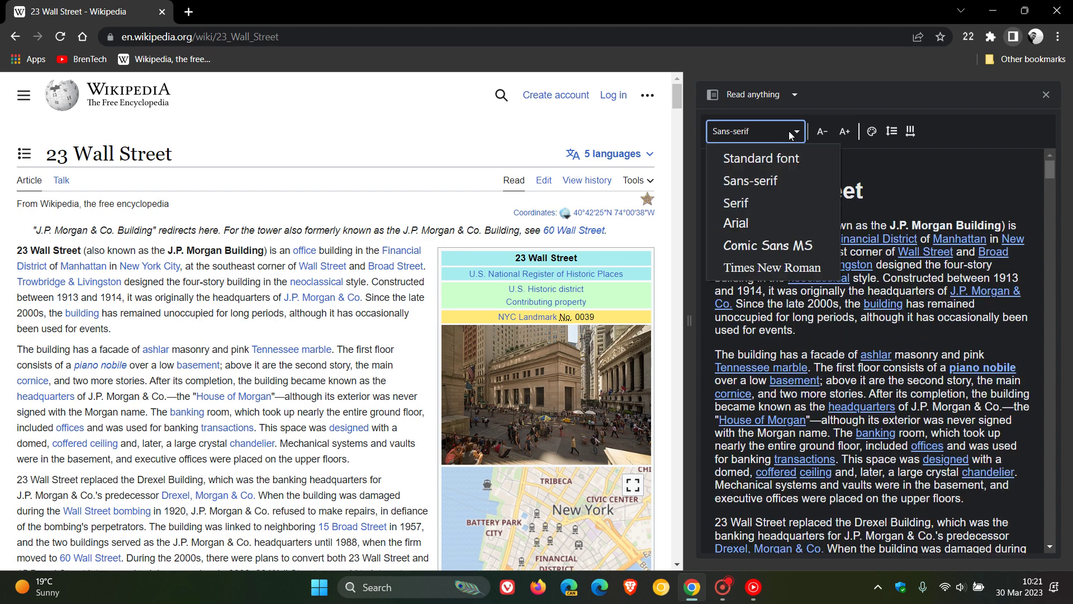
{"action": "left_click", "coordinate": [770, 158]}
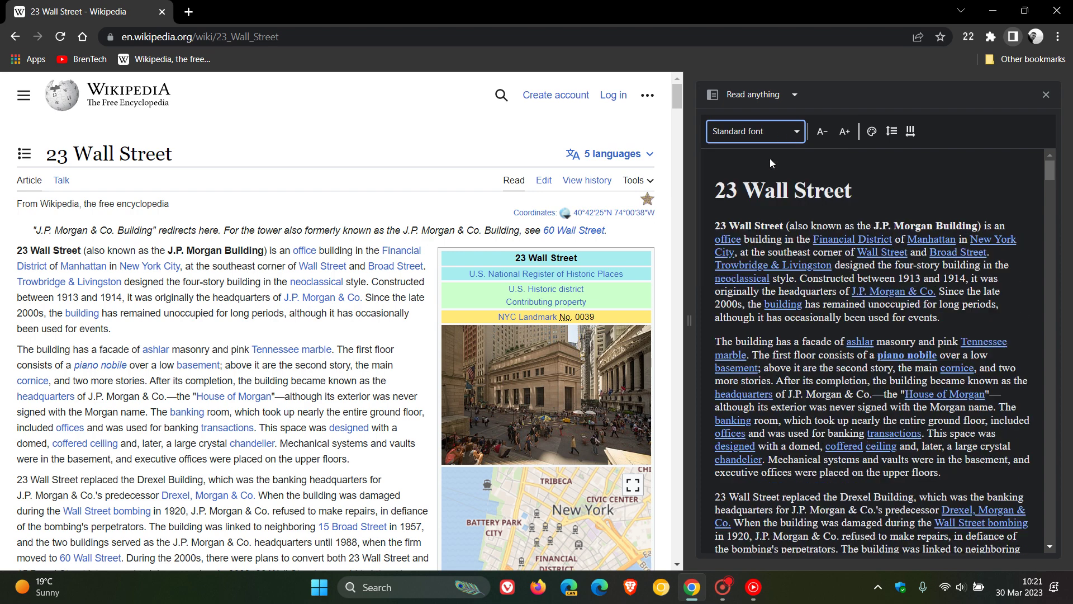
- Adjust the reader text size with the A−/A+ buttons and open the colour theme options
{"action": "left_click", "coordinate": [824, 133]}
{"action": "left_click", "coordinate": [845, 137]}
{"action": "left_click", "coordinate": [845, 138]}
{"action": "left_click", "coordinate": [821, 131]}
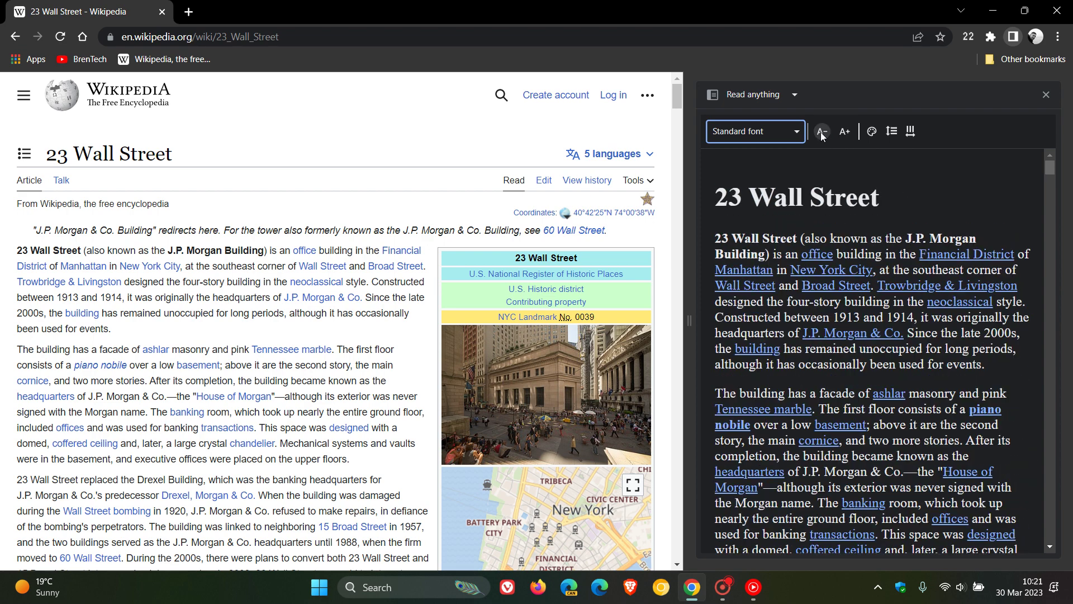
{"action": "left_click", "coordinate": [872, 133]}
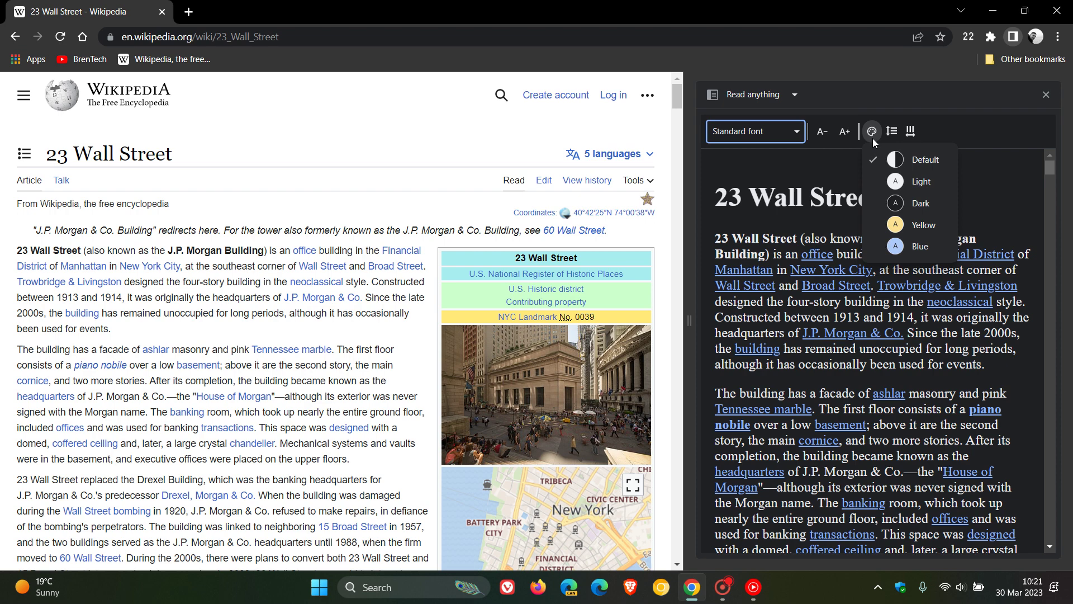
{"action": "left_click", "coordinate": [911, 223]}
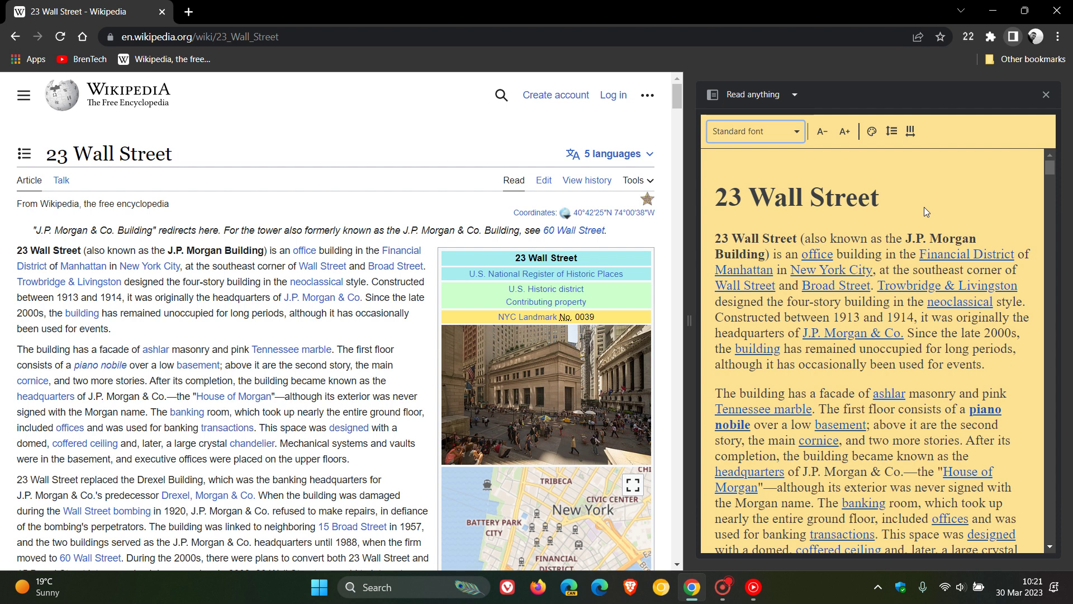
{"action": "left_click", "coordinate": [871, 132]}
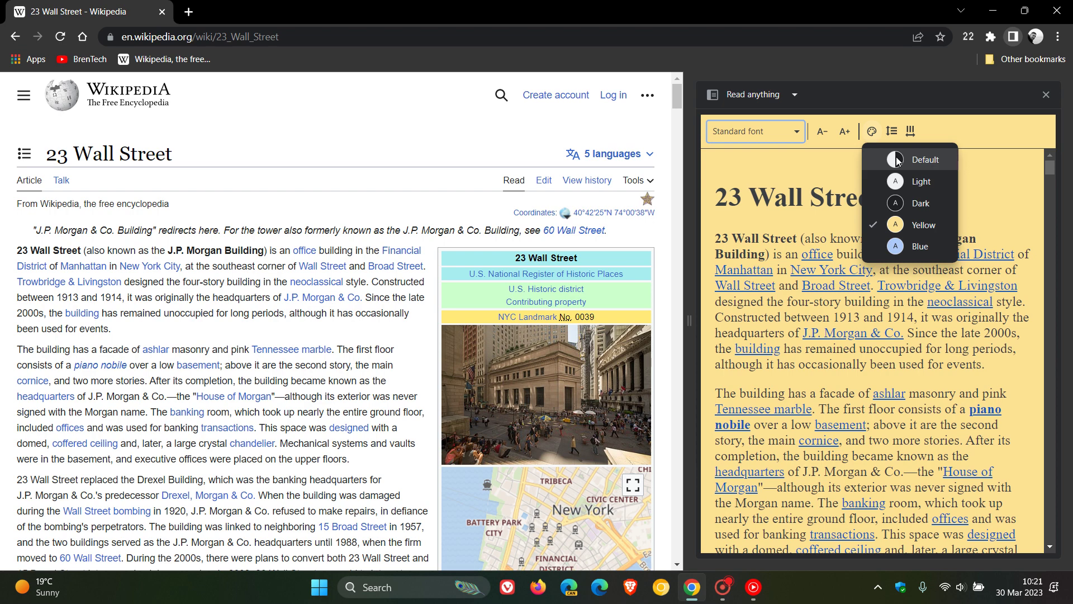
{"action": "left_click", "coordinate": [903, 185]}
{"action": "left_click", "coordinate": [872, 132]}
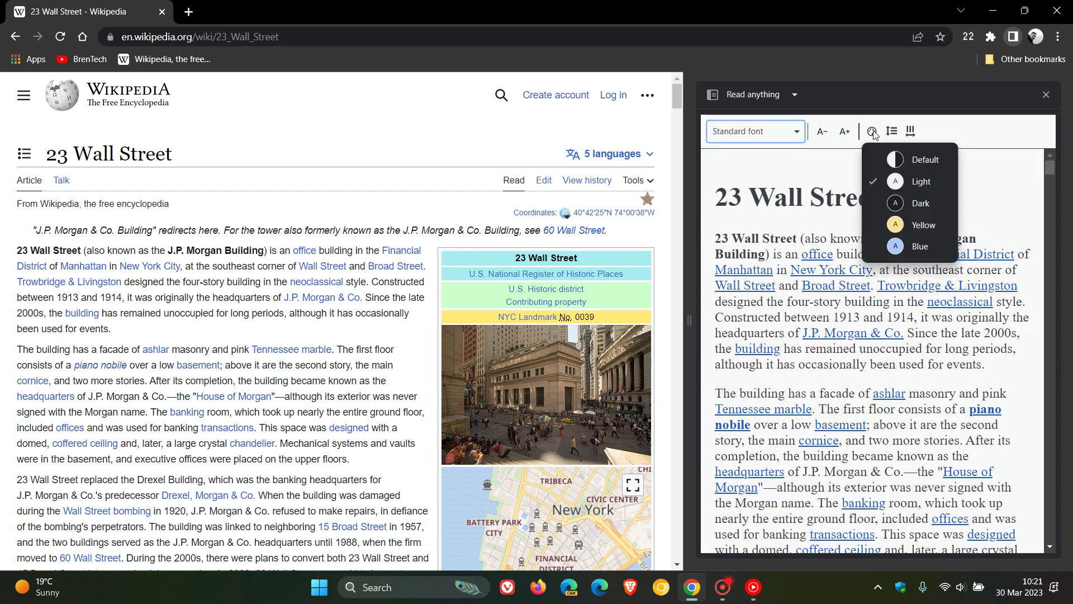
{"action": "left_click", "coordinate": [892, 163]}
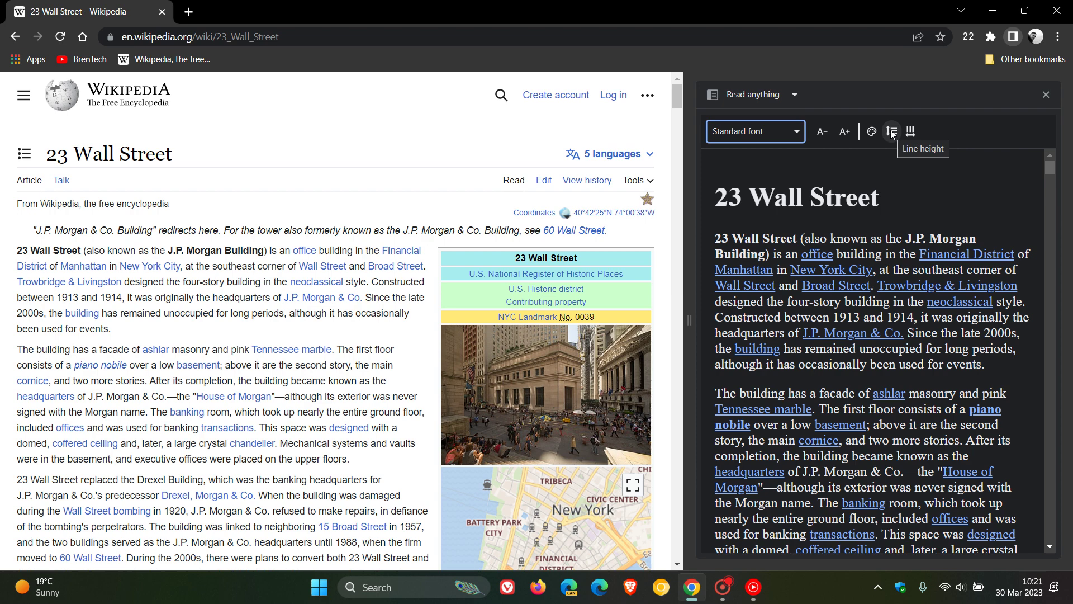
{"action": "left_click", "coordinate": [893, 134]}
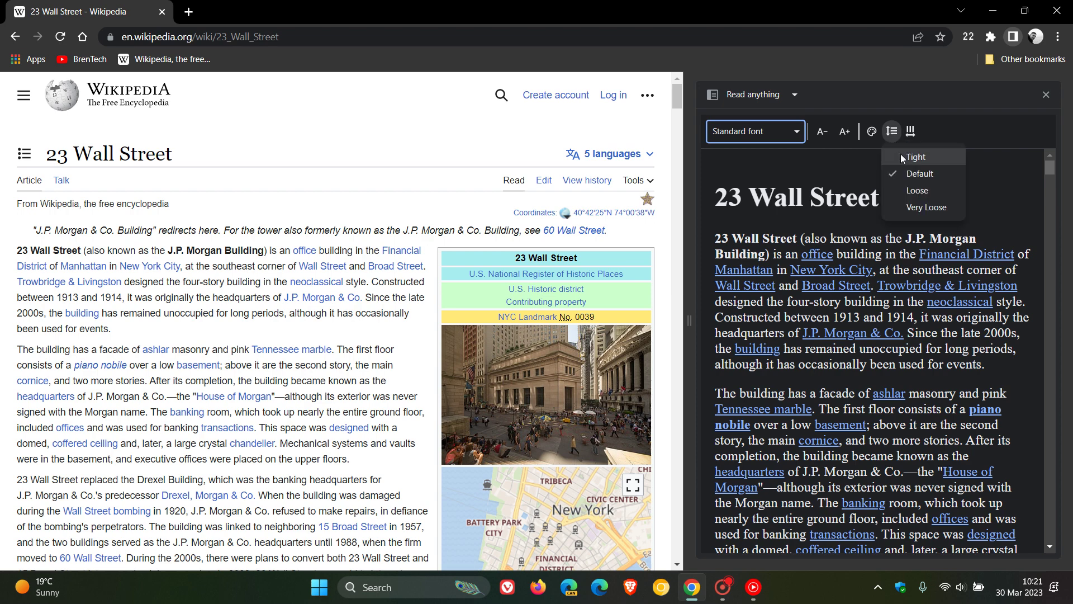
{"action": "left_click", "coordinate": [901, 154]}
{"action": "left_click", "coordinate": [893, 134]}
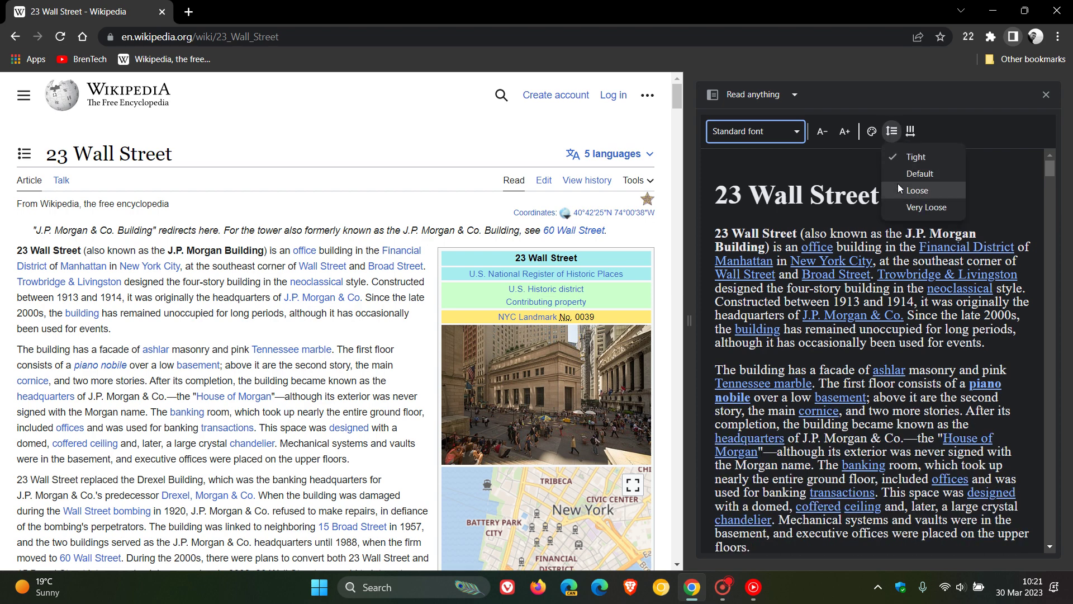
{"action": "left_click", "coordinate": [896, 171]}
{"action": "left_click", "coordinate": [894, 134]}
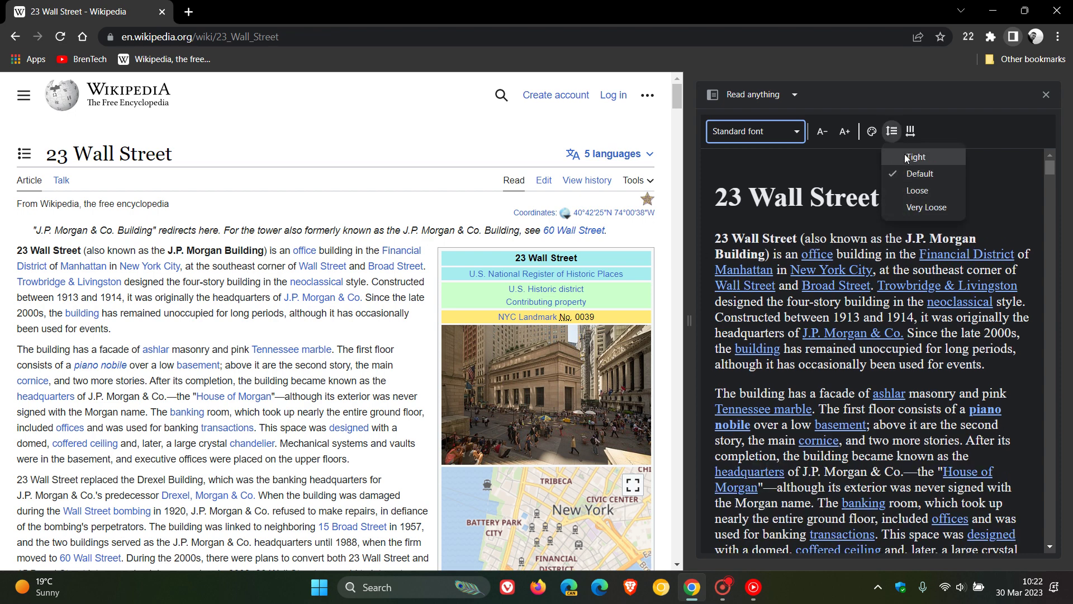
{"action": "left_click", "coordinate": [910, 132]}
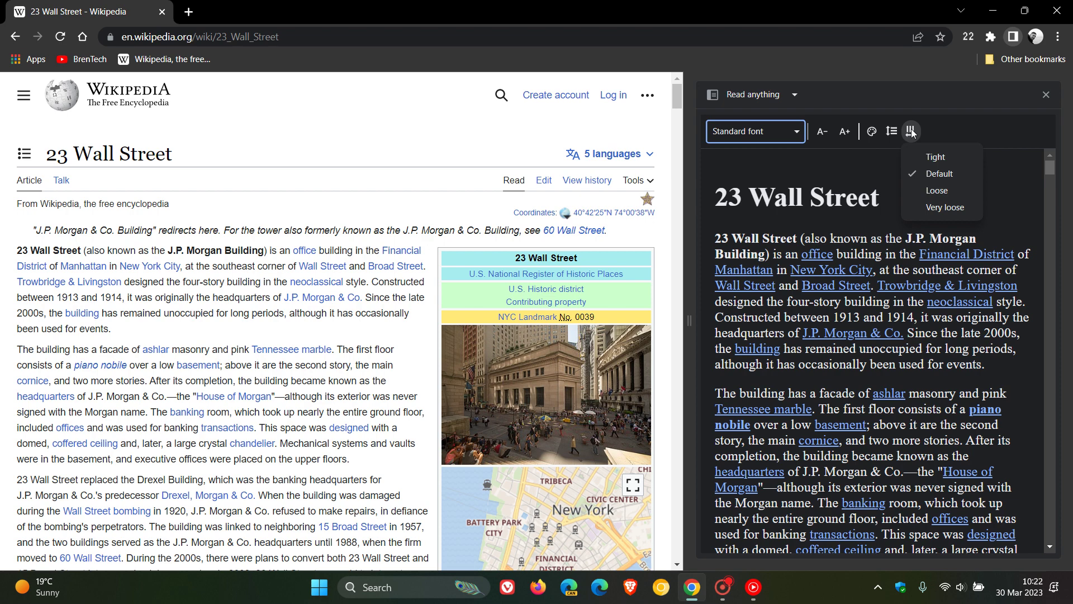
{"action": "left_click", "coordinate": [878, 164]}
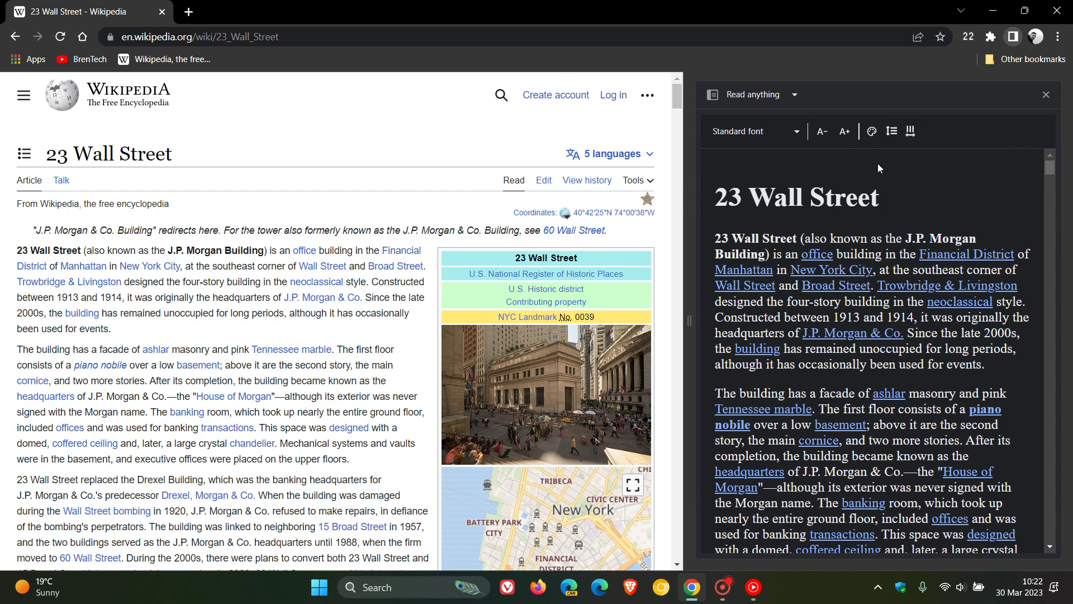
{"action": "left_click", "coordinate": [910, 135]}
{"action": "left_click", "coordinate": [930, 159]}
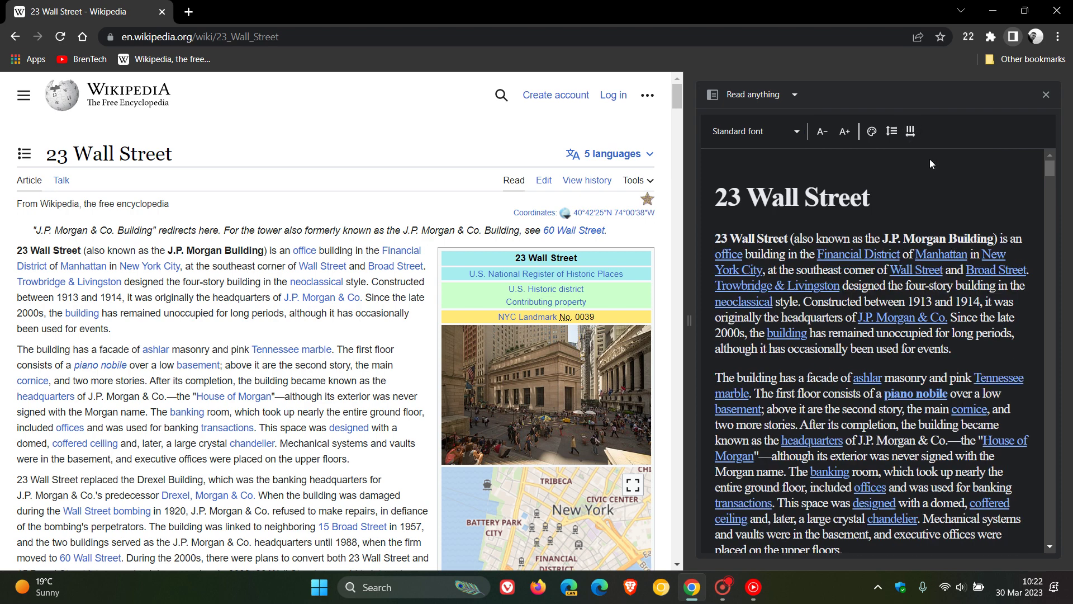
{"action": "left_click", "coordinate": [915, 134]}
{"action": "left_click", "coordinate": [917, 168]}
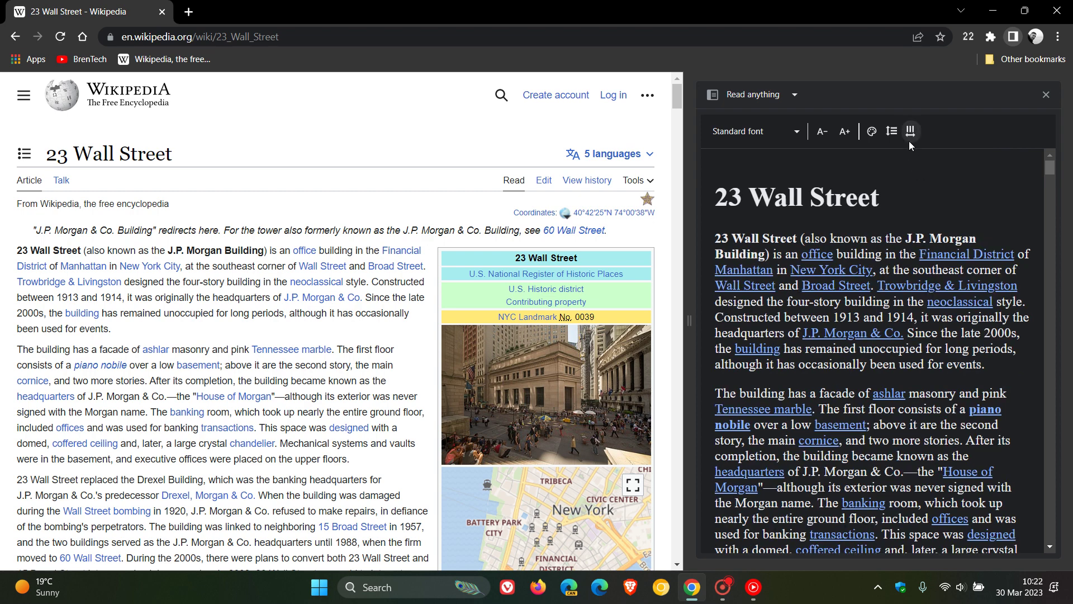
{"action": "left_click", "coordinate": [910, 135]}
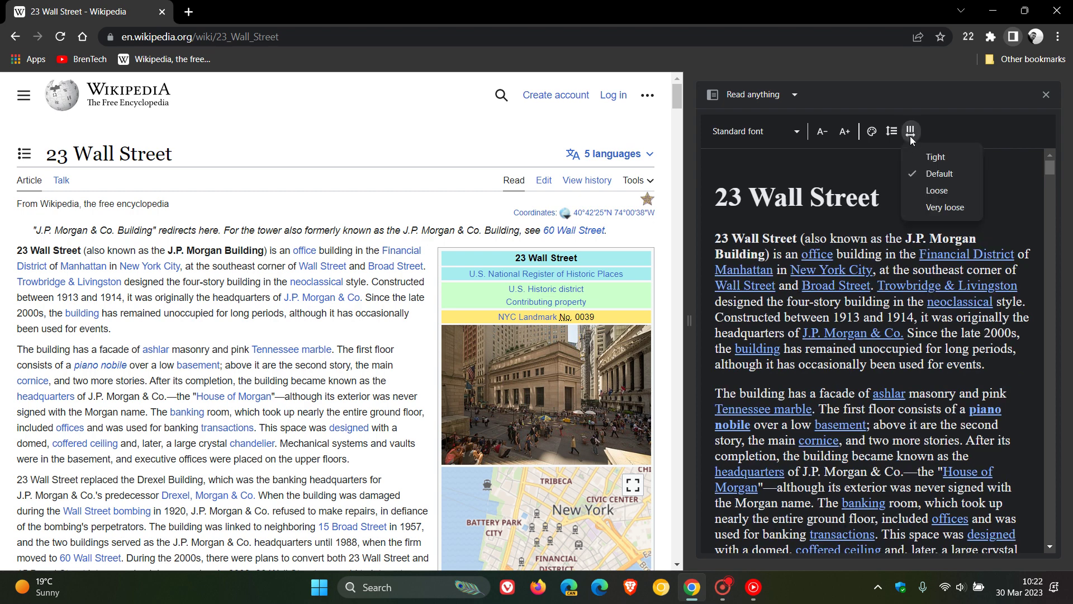
{"action": "left_click", "coordinate": [958, 119]}
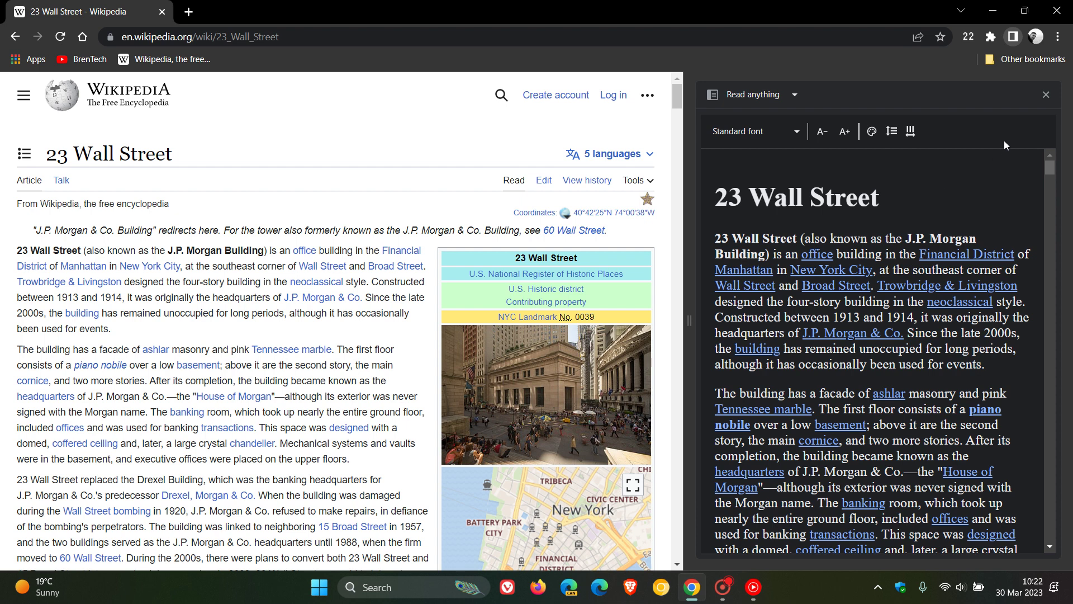
- Close the Read Anything panel and go home to the New Tab page
{"action": "left_click", "coordinate": [1046, 95]}
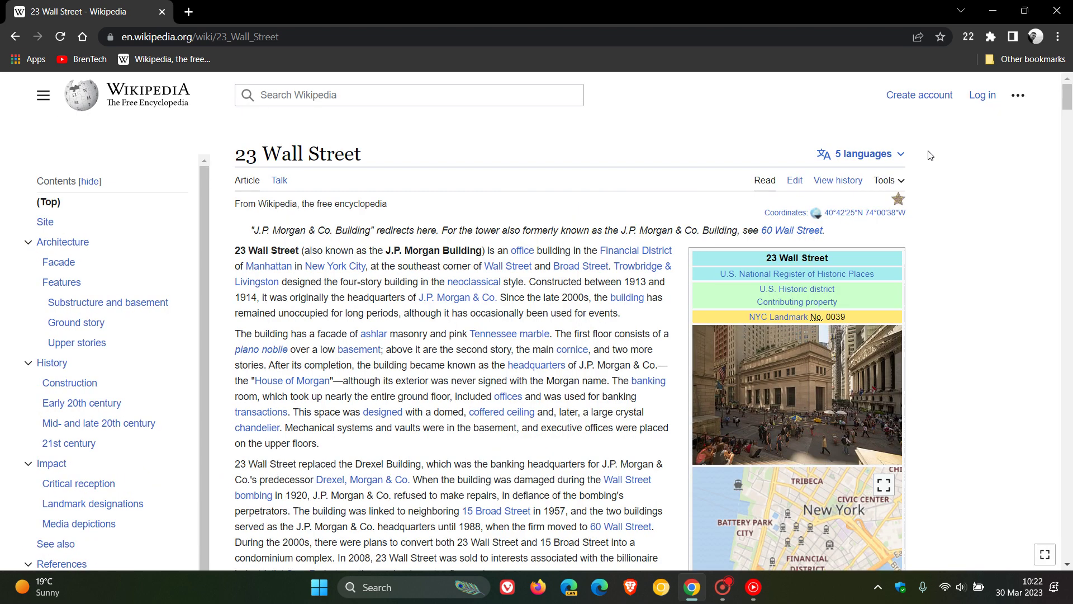
{"action": "left_click", "coordinate": [83, 37]}
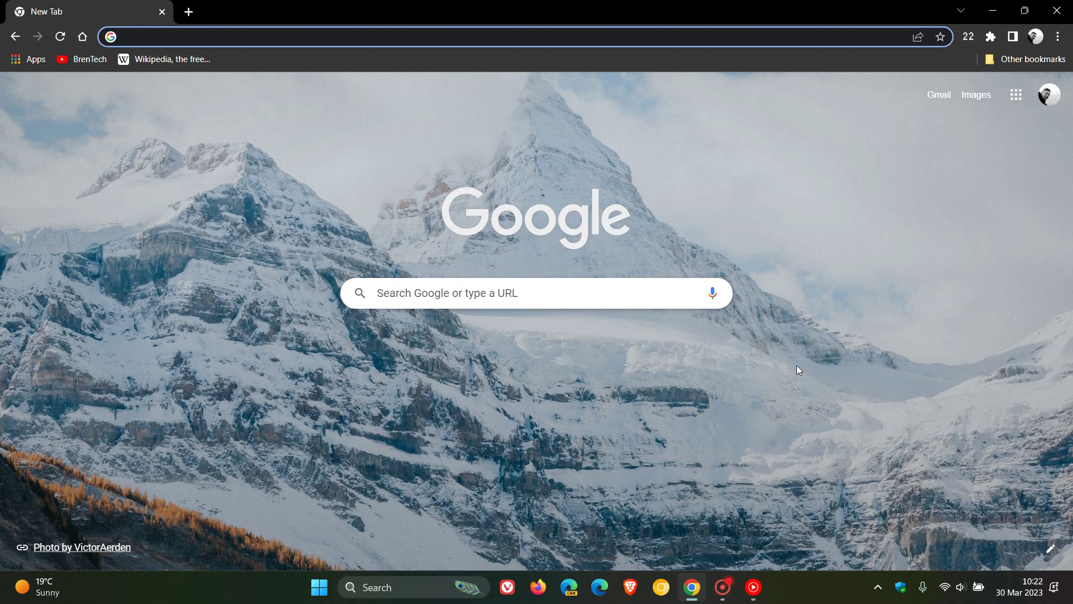